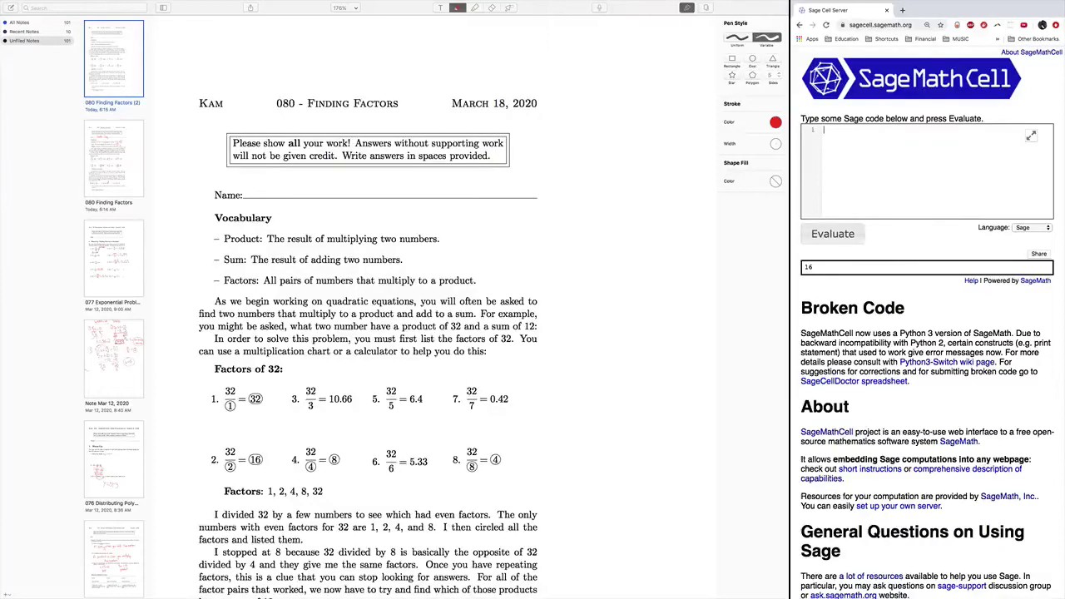
Step: Circle the '080 - Finding Factors' title in red, with SageMathCell's code box ready alongside
{"action": "left_click", "coordinate": [824, 130]}
{"action": "mouse_move", "coordinate": [396, 113]}
{"action": "left_mouse_down"}
{"action": "mouse_move", "coordinate": [286, 111]}
{"action": "mouse_move", "coordinate": [254, 91]}
{"action": "mouse_move", "coordinate": [345, 83]}
{"action": "mouse_move", "coordinate": [429, 93]}
{"action": "mouse_move", "coordinate": [387, 112]}
{"action": "left_mouse_up"}
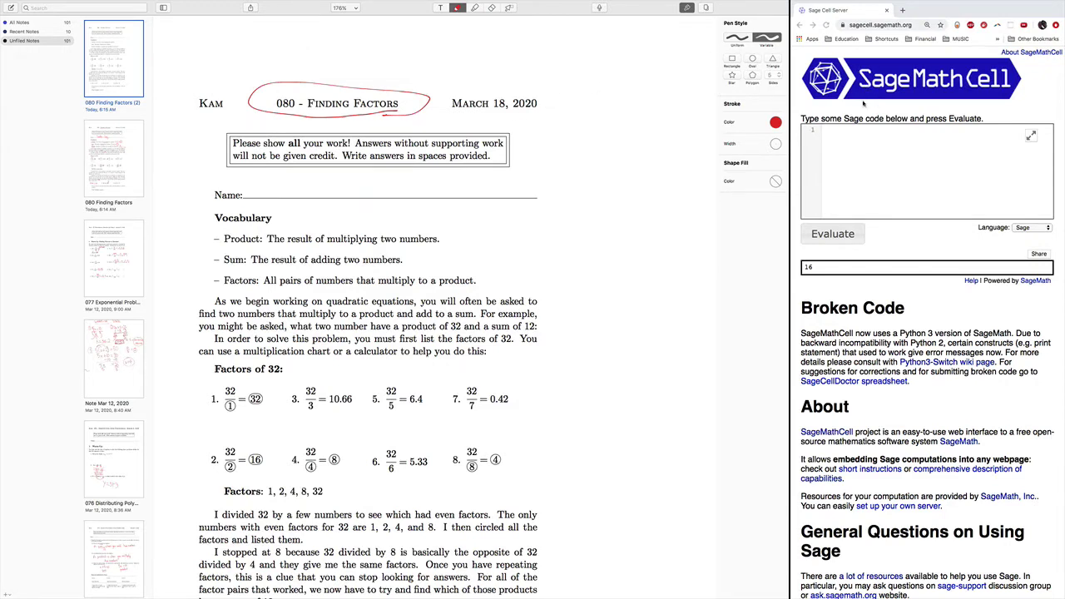
{"action": "left_click", "coordinate": [865, 27]}
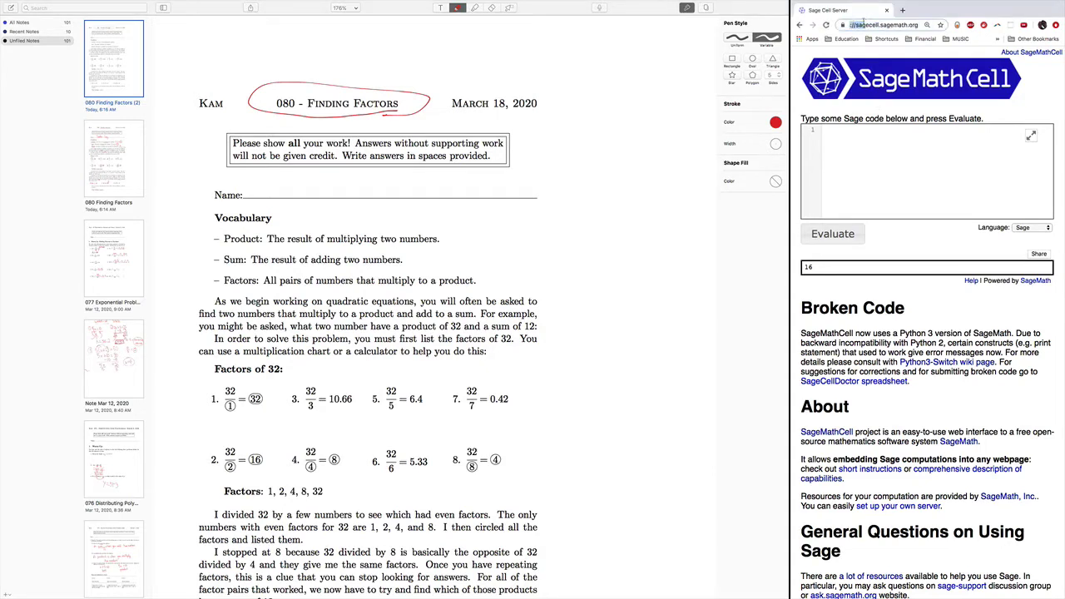
{"action": "left_click", "coordinate": [838, 141]}
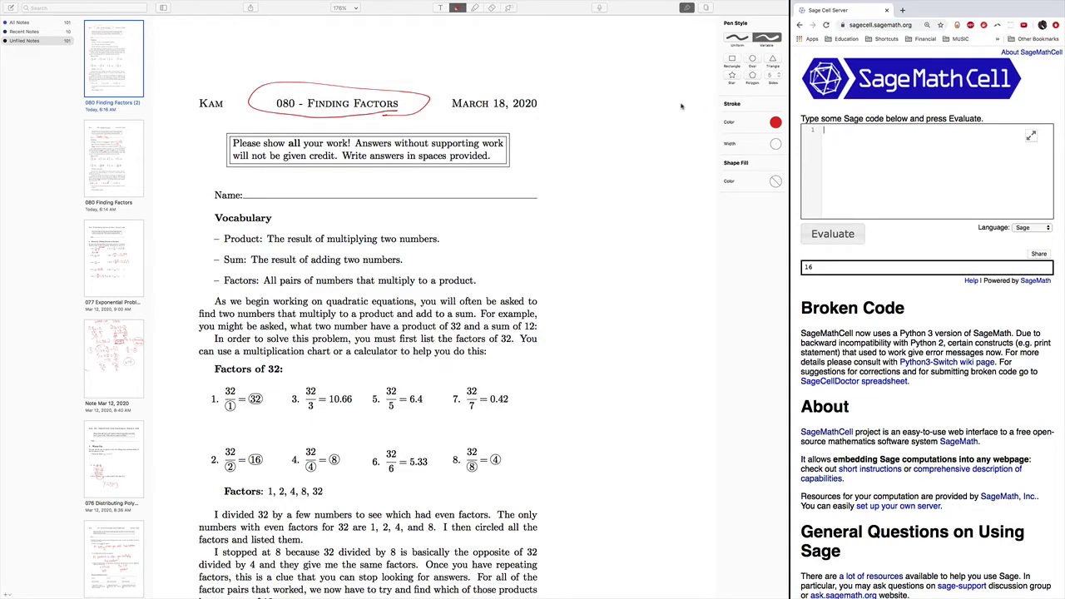
{"action": "left_click", "coordinate": [266, 186]}
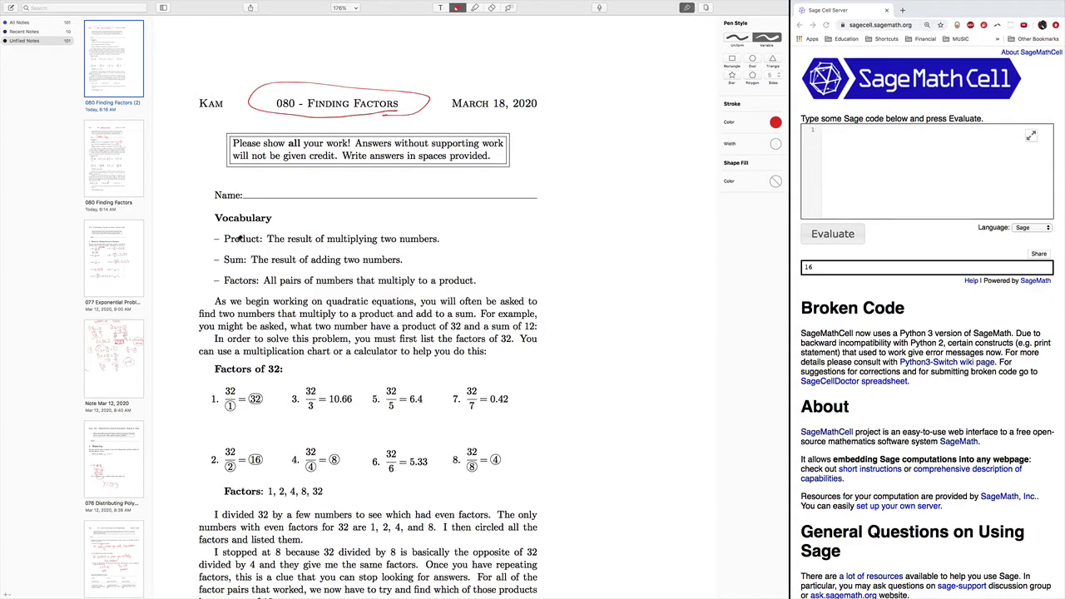
{"action": "scroll", "coordinate": [252, 217], "scroll_direction": "up", "scroll_amount": 5}
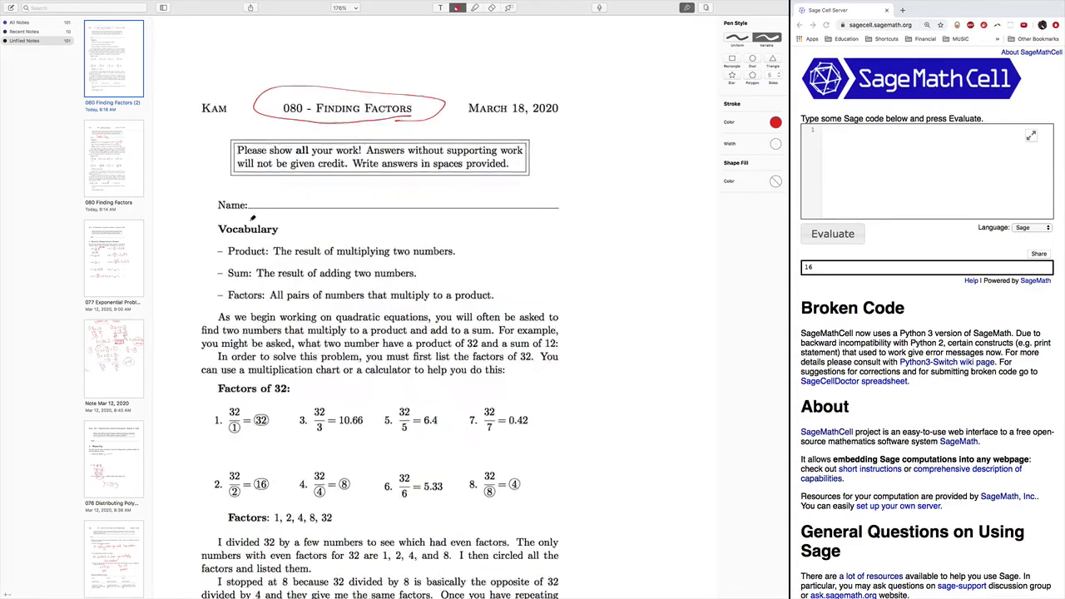
Step: Hide the notes list, underline Product, numbers and result in red, and write 5·2=10
{"action": "key", "text": "ctrl+super+s"}
{"action": "scroll", "coordinate": [253, 218], "scroll_direction": "down", "scroll_amount": 2}
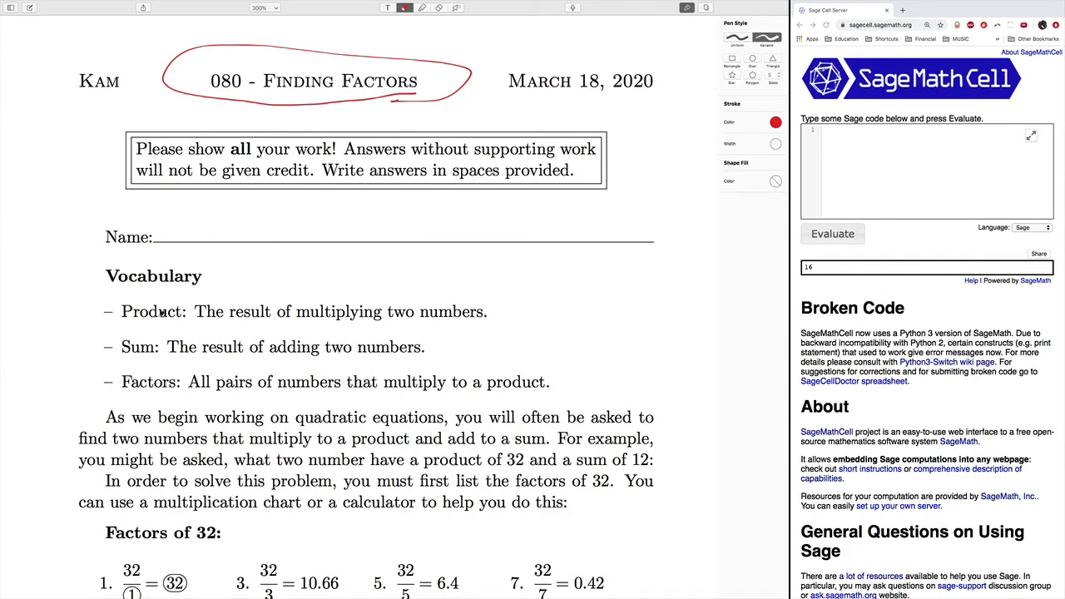
{"action": "left_click_drag", "start_coordinate": [136, 321], "coordinate": [173, 313]}
{"action": "mouse_move", "coordinate": [434, 321]}
{"action": "left_mouse_down"}
{"action": "mouse_move", "coordinate": [473, 323]}
{"action": "mouse_move", "coordinate": [509, 304]}
{"action": "left_mouse_up"}
{"action": "mouse_move", "coordinate": [510, 294]}
{"action": "left_mouse_down"}
{"action": "mouse_move", "coordinate": [519, 294]}
{"action": "mouse_move", "coordinate": [512, 314]}
{"action": "mouse_move", "coordinate": [562, 300]}
{"action": "left_mouse_up"}
{"action": "left_click", "coordinate": [524, 307]}
{"action": "mouse_move", "coordinate": [550, 308]}
{"action": "left_mouse_down"}
{"action": "mouse_move", "coordinate": [571, 310]}
{"action": "mouse_move", "coordinate": [580, 293]}
{"action": "mouse_move", "coordinate": [567, 312]}
{"action": "left_mouse_up"}
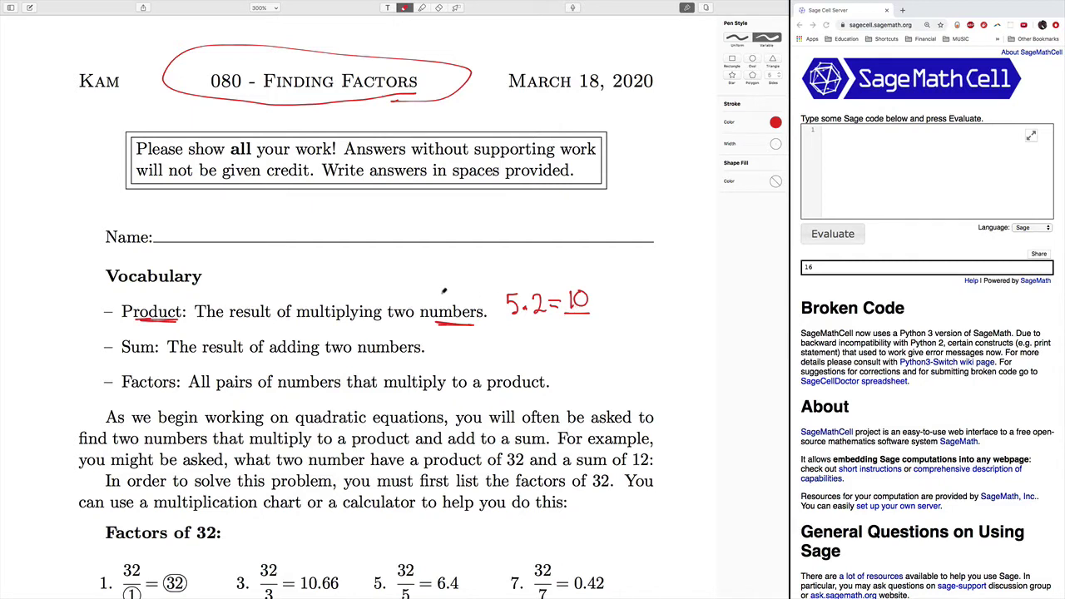
{"action": "left_click_drag", "start_coordinate": [270, 323], "coordinate": [229, 323]}
Step: Underline Sum, write the example 5+2=7, and thicken the Sum, result and Product underlines
{"action": "left_click_drag", "start_coordinate": [117, 358], "coordinate": [153, 353]}
{"action": "mouse_move", "coordinate": [455, 337]}
{"action": "left_mouse_down"}
{"action": "mouse_move", "coordinate": [442, 356]}
{"action": "mouse_move", "coordinate": [486, 353]}
{"action": "left_mouse_up"}
{"action": "mouse_move", "coordinate": [492, 341]}
{"action": "left_mouse_down"}
{"action": "mouse_move", "coordinate": [525, 345]}
{"action": "mouse_move", "coordinate": [529, 358]}
{"action": "left_mouse_up"}
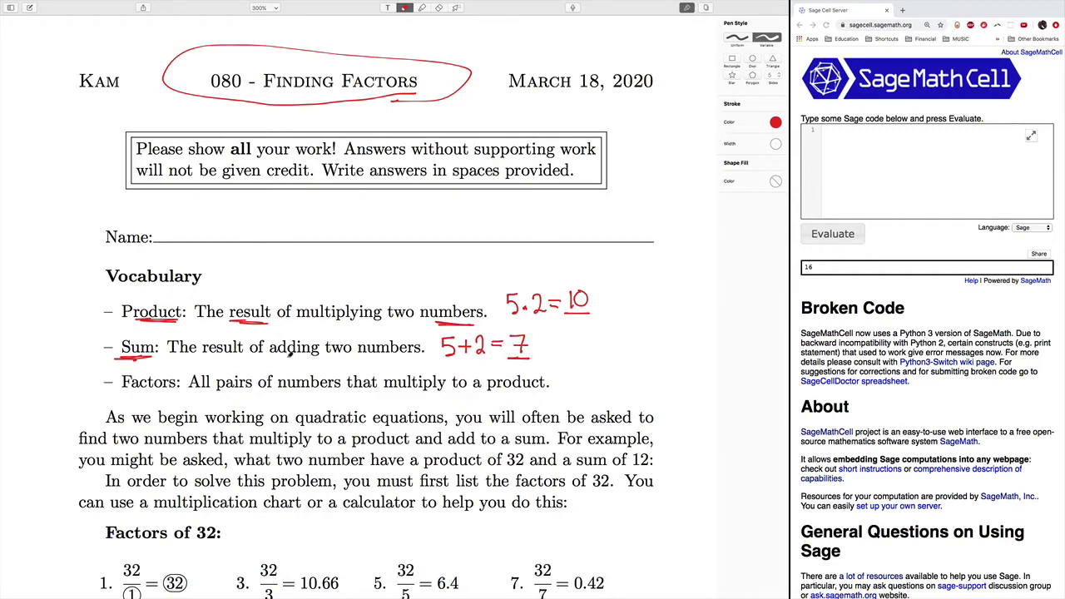
{"action": "left_click_drag", "start_coordinate": [114, 357], "coordinate": [147, 358]}
{"action": "mouse_move", "coordinate": [259, 330]}
{"action": "left_mouse_down"}
{"action": "mouse_move", "coordinate": [225, 327]}
{"action": "mouse_move", "coordinate": [266, 326]}
{"action": "left_mouse_up"}
{"action": "left_click_drag", "start_coordinate": [135, 325], "coordinate": [174, 322]}
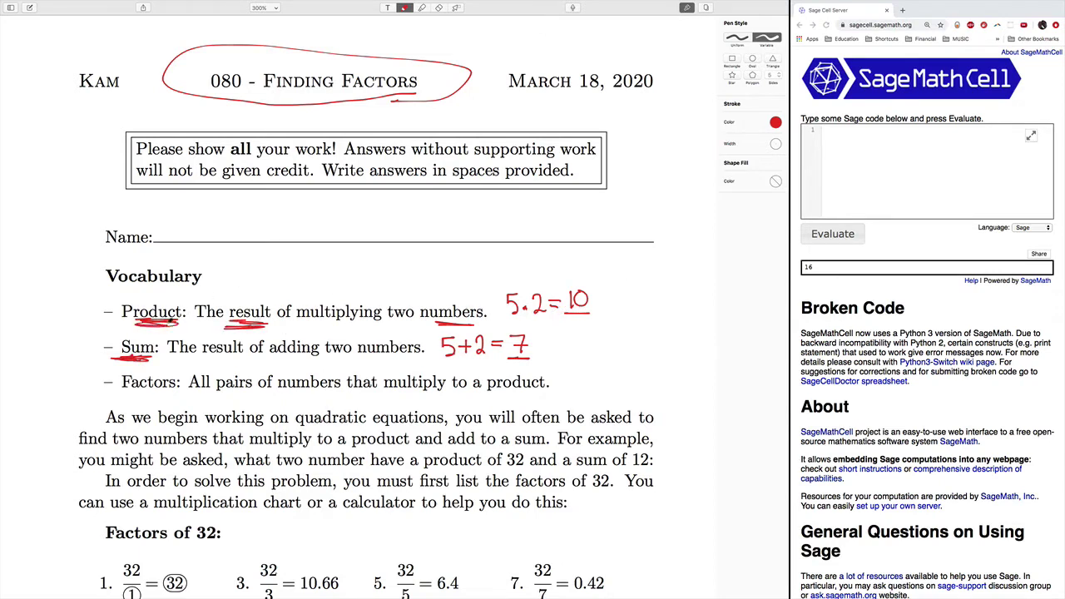
Step: Underline Factors and write the example 10·1=10 beside its definition
{"action": "mouse_move", "coordinate": [167, 397]}
{"action": "left_mouse_down"}
{"action": "mouse_move", "coordinate": [119, 394]}
{"action": "mouse_move", "coordinate": [171, 393]}
{"action": "left_mouse_up"}
{"action": "mouse_move", "coordinate": [569, 371]}
{"action": "left_mouse_down"}
{"action": "mouse_move", "coordinate": [568, 385]}
{"action": "mouse_move", "coordinate": [607, 377]}
{"action": "left_mouse_up"}
{"action": "left_click", "coordinate": [588, 380]}
{"action": "left_click_drag", "start_coordinate": [599, 382], "coordinate": [628, 374]}
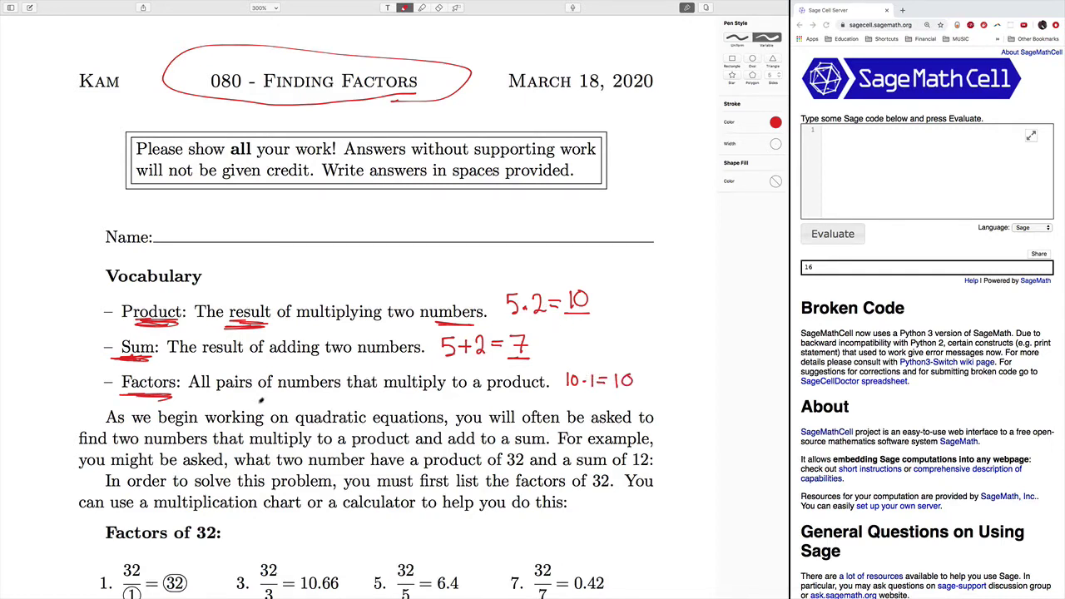
{"action": "scroll", "coordinate": [260, 402], "scroll_direction": "down", "scroll_amount": 6}
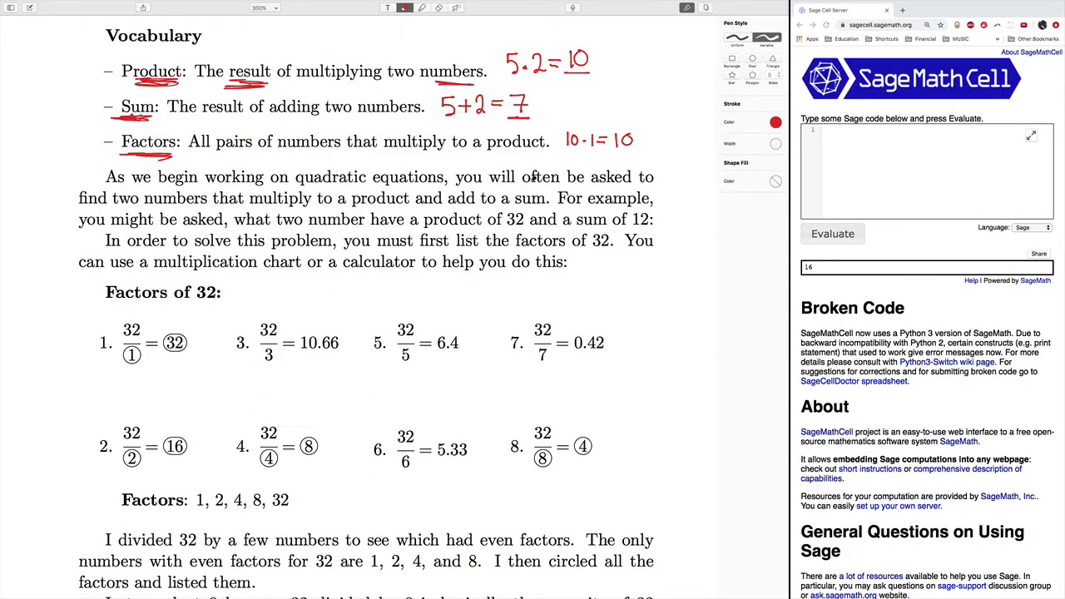
Step: Underline two, multiply, product, add, sum, and the values 32 and 12 in red
{"action": "left_click_drag", "start_coordinate": [118, 207], "coordinate": [138, 207]}
{"action": "left_click_drag", "start_coordinate": [288, 208], "coordinate": [251, 208]}
{"action": "left_click_drag", "start_coordinate": [393, 208], "coordinate": [353, 208]}
{"action": "left_click_drag", "start_coordinate": [450, 208], "coordinate": [546, 208]}
{"action": "left_click_drag", "start_coordinate": [303, 231], "coordinate": [278, 231]}
{"action": "left_click_drag", "start_coordinate": [508, 230], "coordinate": [524, 231]}
{"action": "left_click_drag", "start_coordinate": [638, 230], "coordinate": [650, 229]}
Step: Evaluate 32/1 and 32/2 in SageMathCell and check off both pairs on the worksheet
{"action": "left_click", "coordinate": [880, 164]}
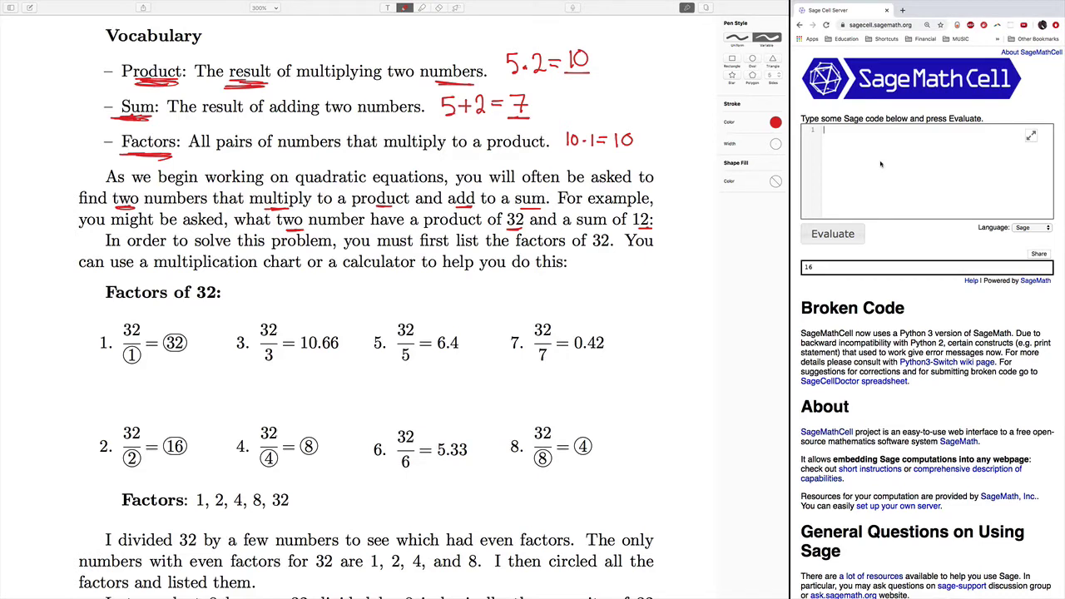
{"action": "type", "text": "32/1"}
{"action": "left_click", "coordinate": [834, 234]}
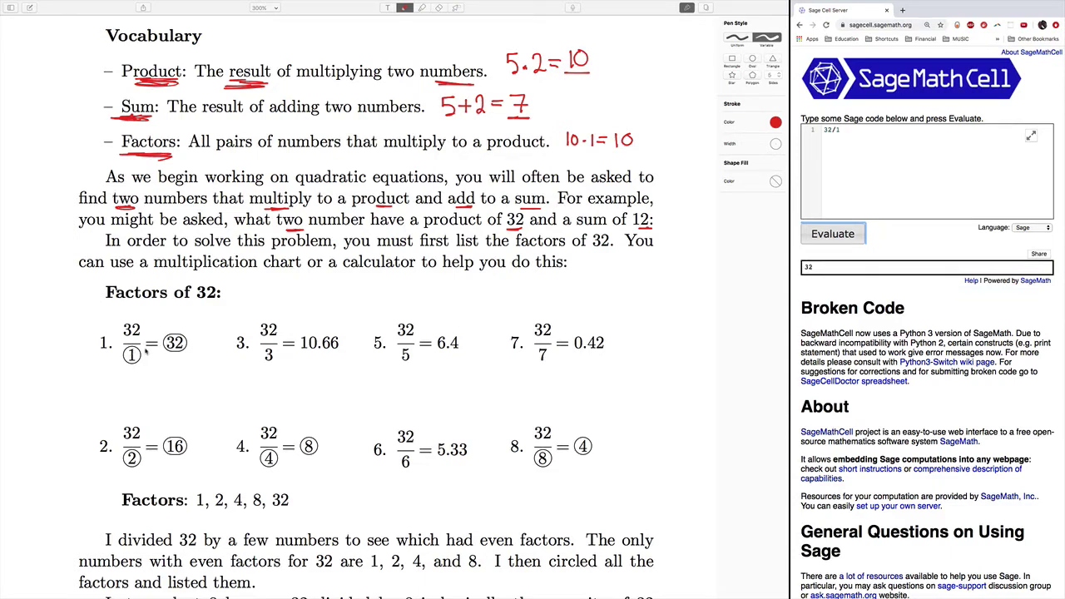
{"action": "left_click_drag", "start_coordinate": [143, 352], "coordinate": [160, 342]}
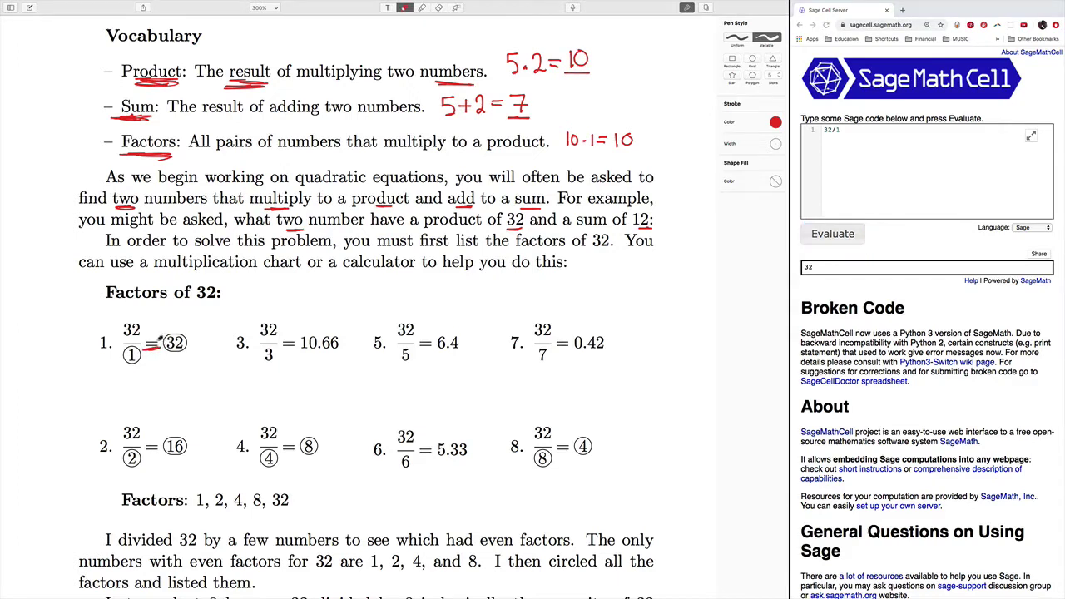
{"action": "left_click", "coordinate": [864, 131]}
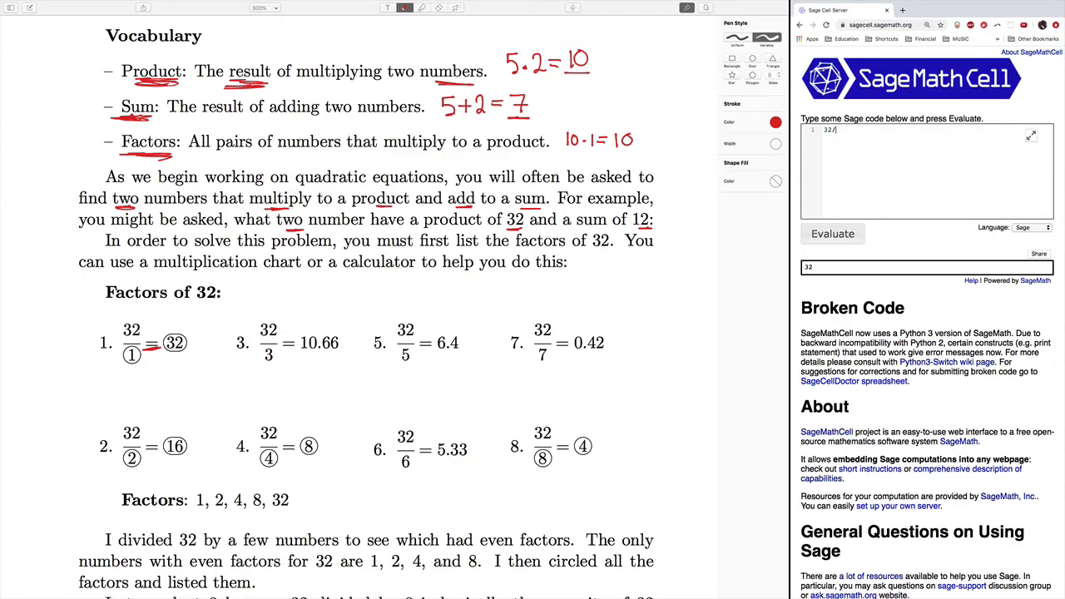
{"action": "left_click", "coordinate": [826, 239]}
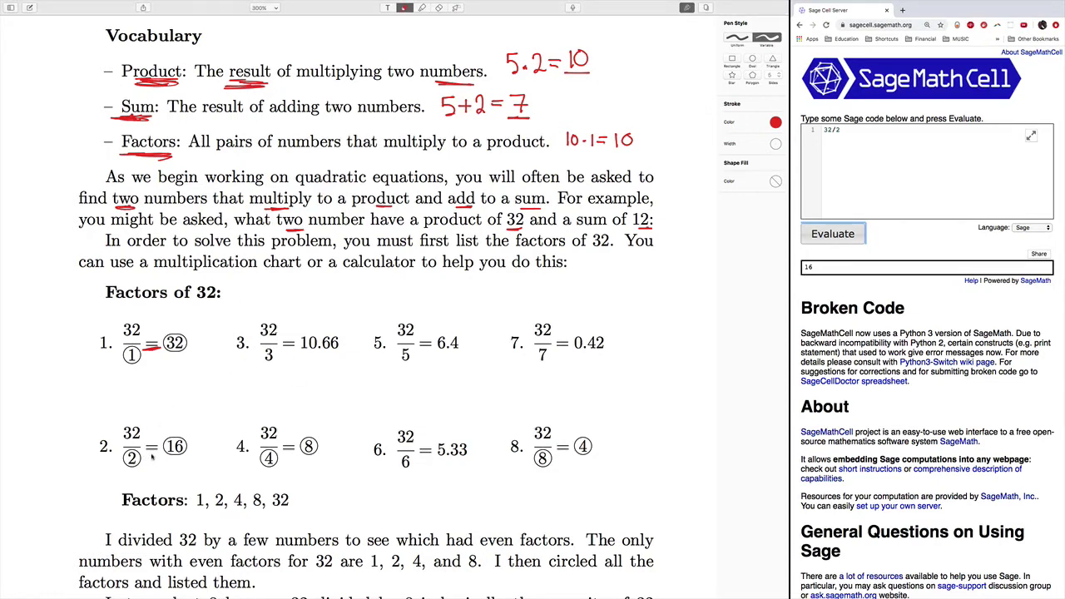
{"action": "left_click_drag", "start_coordinate": [143, 457], "coordinate": [162, 447]}
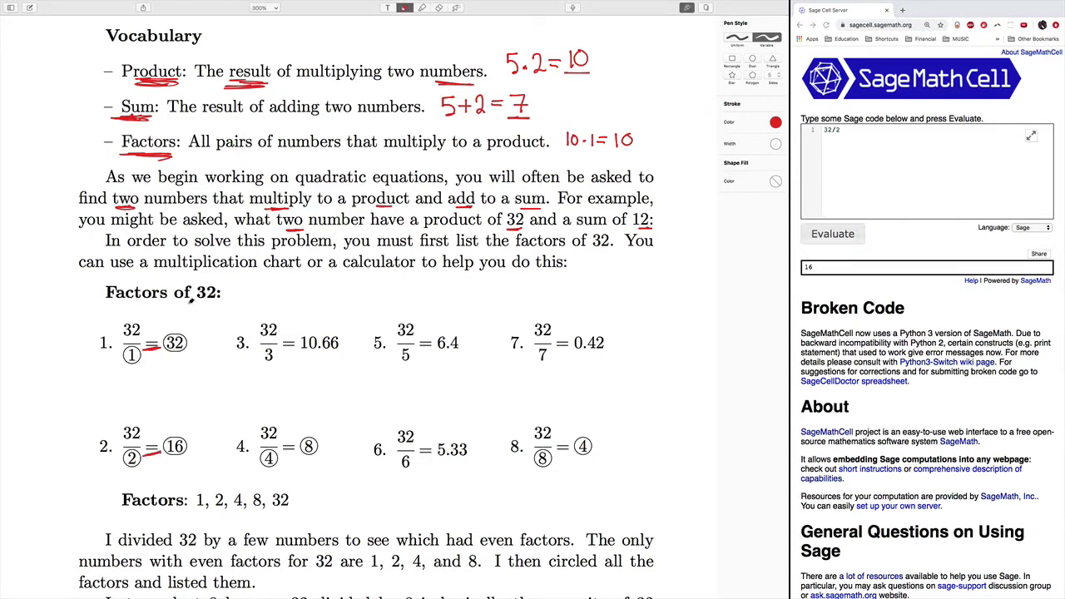
Step: Evaluate 32/3, then n(32/3) to get the decimal 10.6666666666667
{"action": "left_click", "coordinate": [831, 235]}
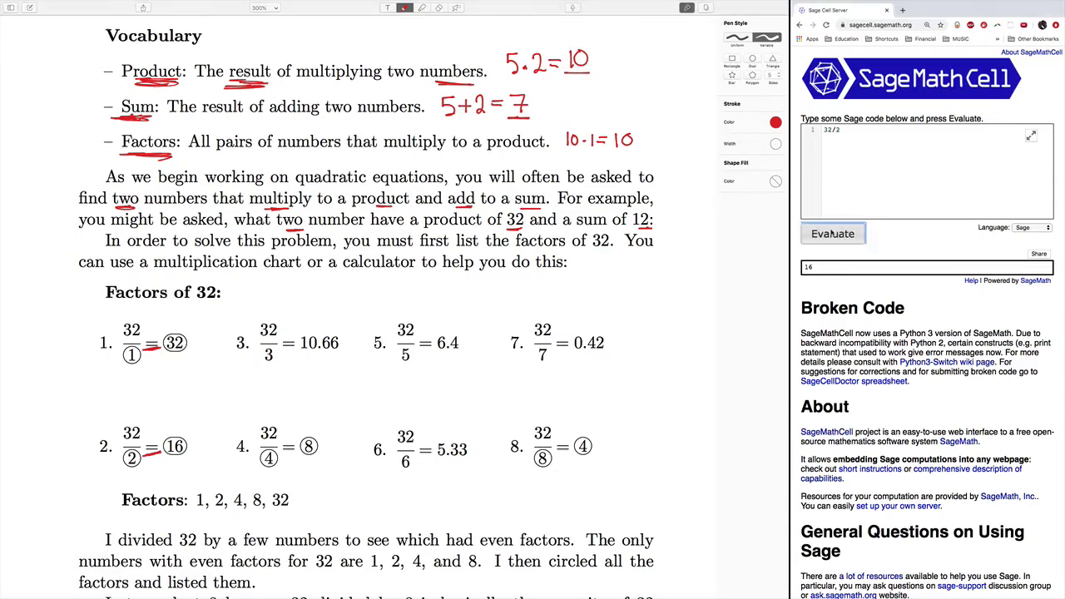
{"action": "left_click", "coordinate": [849, 130]}
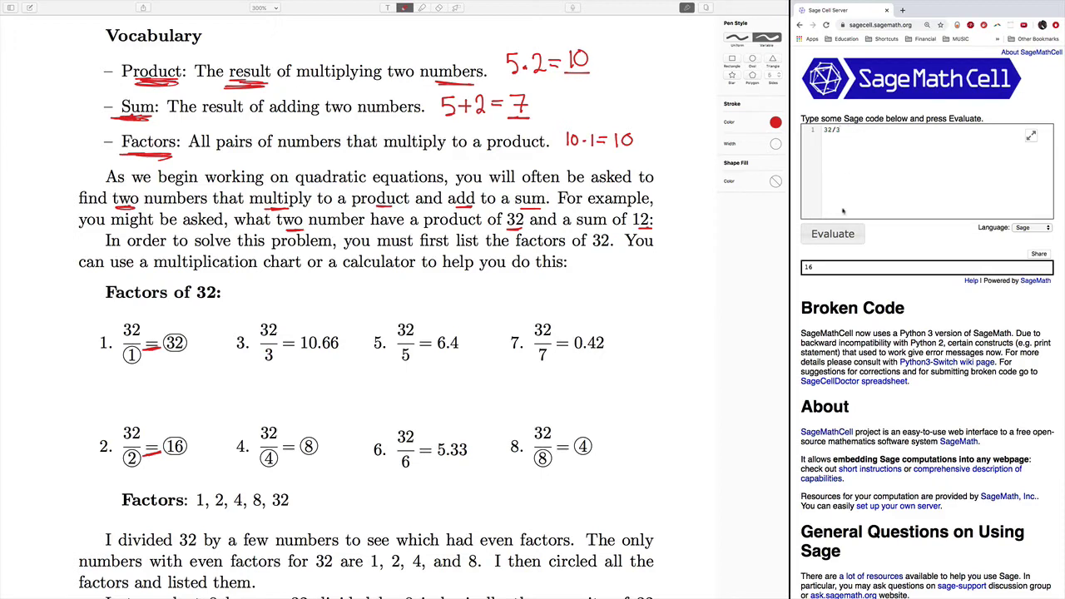
{"action": "left_click", "coordinate": [833, 235]}
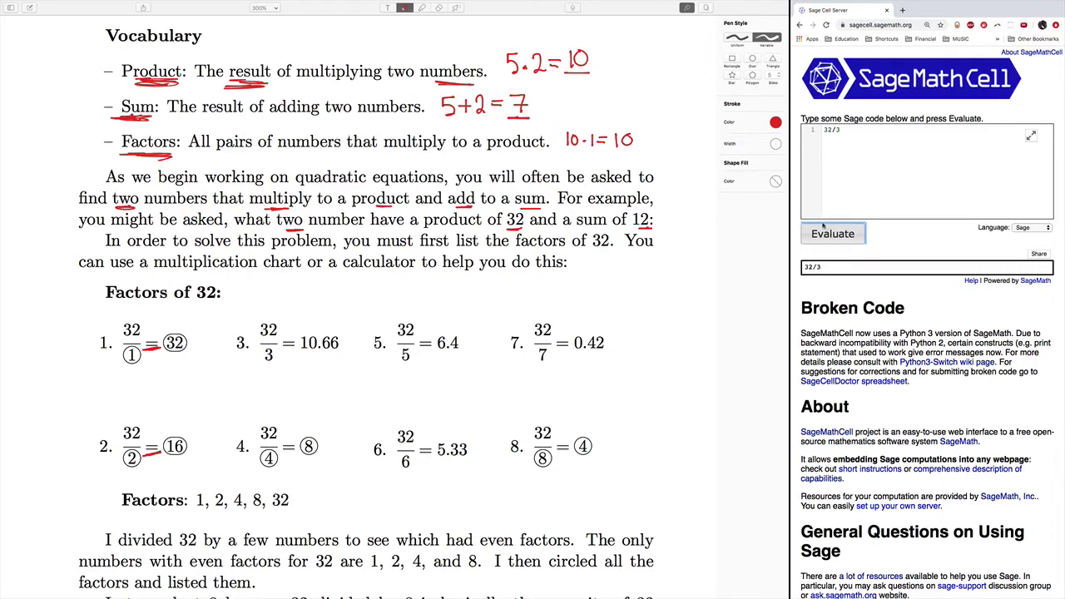
{"action": "left_click", "coordinate": [847, 130]}
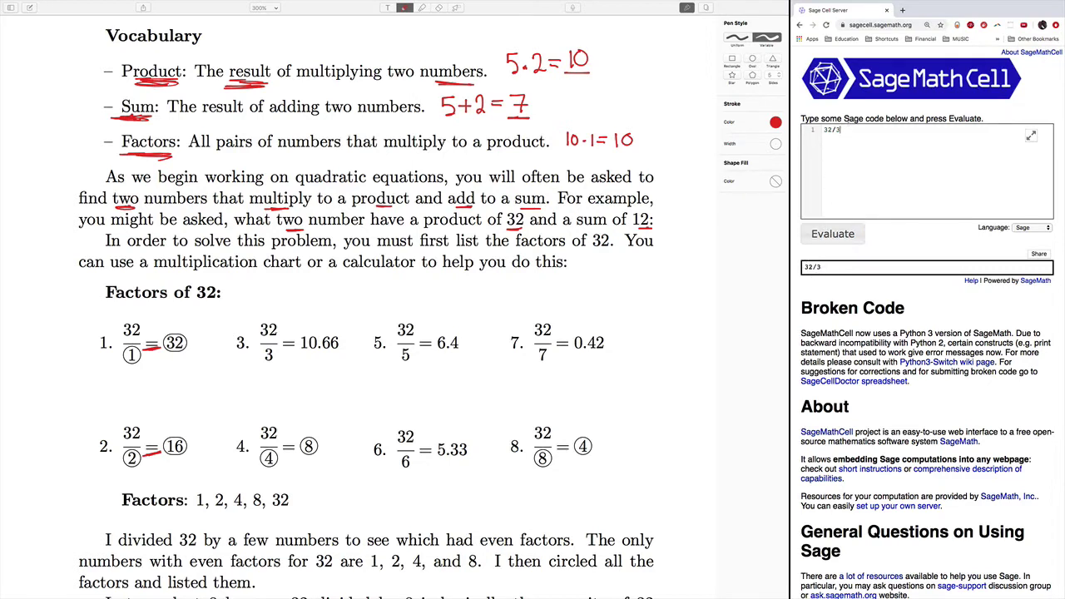
{"action": "key", "text": "BackSpace"}
{"action": "key", "text": "BackSpace"}
{"action": "key", "text": "BackSpace"}
{"action": "key", "text": "BackSpace"}
{"action": "type", "text": "3)"}
{"action": "left_click", "coordinate": [824, 234]}
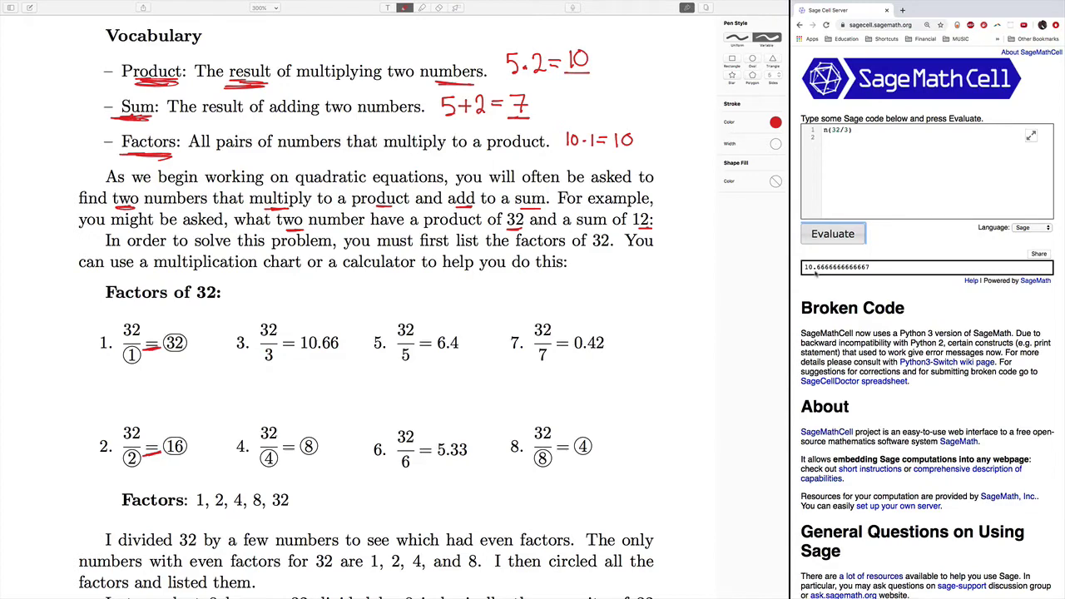
{"action": "left_click", "coordinate": [244, 350]}
Step: Cross out divisions 3, 5, 6 and 7 as non-factors, underlining their decimals like 6.4 and 0.42
{"action": "mouse_move", "coordinate": [253, 329]}
{"action": "left_mouse_down"}
{"action": "mouse_move", "coordinate": [229, 352]}
{"action": "mouse_move", "coordinate": [237, 334]}
{"action": "left_mouse_up"}
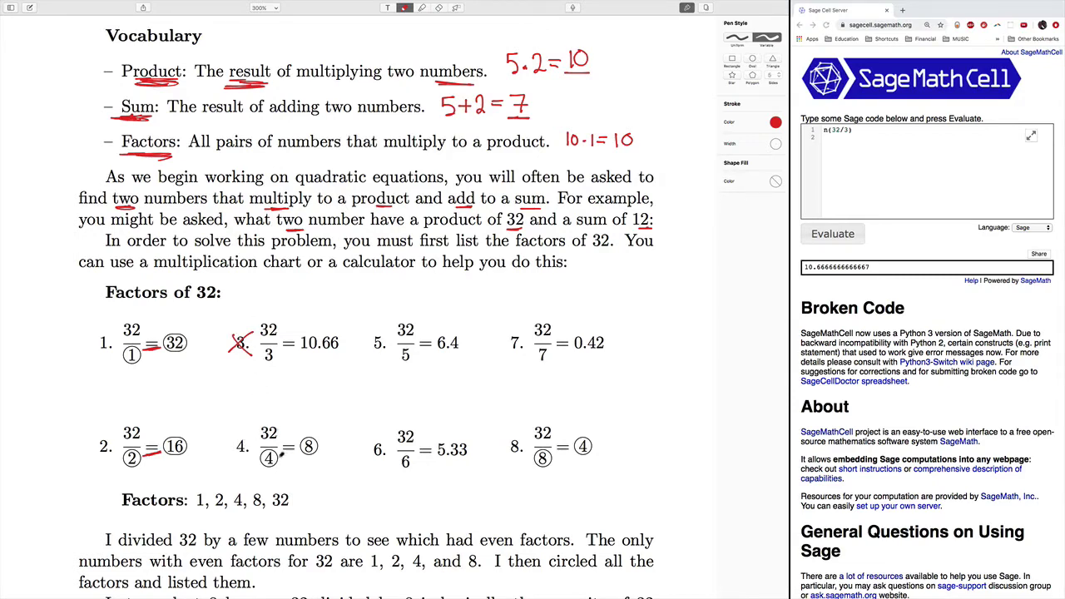
{"action": "left_click_drag", "start_coordinate": [280, 458], "coordinate": [297, 450]}
{"action": "left_click_drag", "start_coordinate": [389, 333], "coordinate": [367, 353]}
{"action": "mouse_move", "coordinate": [371, 335]}
{"action": "left_mouse_down"}
{"action": "mouse_move", "coordinate": [384, 353]}
{"action": "mouse_move", "coordinate": [461, 354]}
{"action": "left_mouse_up"}
{"action": "mouse_move", "coordinate": [388, 442]}
{"action": "left_mouse_down"}
{"action": "mouse_move", "coordinate": [372, 459]}
{"action": "mouse_move", "coordinate": [468, 456]}
{"action": "left_mouse_up"}
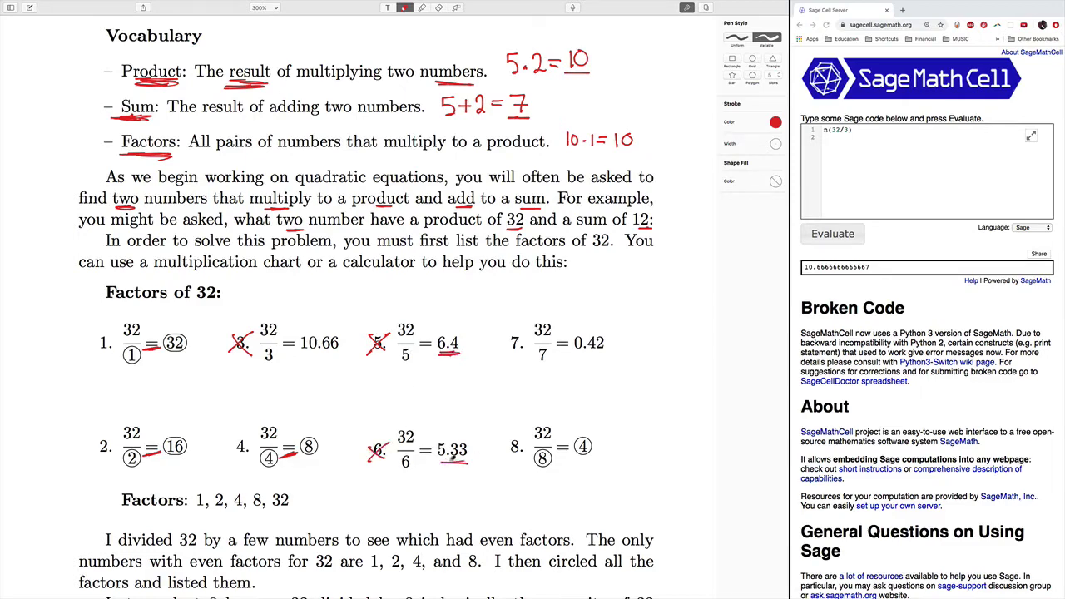
{"action": "left_click_drag", "start_coordinate": [523, 333], "coordinate": [505, 351]}
{"action": "left_click_drag", "start_coordinate": [506, 335], "coordinate": [522, 350]}
{"action": "left_click_drag", "start_coordinate": [611, 351], "coordinate": [573, 356]}
Step: Draw an arrow from 32/8 back to the circled 4 and circle item 8
{"action": "mouse_move", "coordinate": [541, 464]}
{"action": "left_mouse_down"}
{"action": "mouse_move", "coordinate": [523, 479]}
{"action": "mouse_move", "coordinate": [349, 489]}
{"action": "mouse_move", "coordinate": [302, 472]}
{"action": "mouse_move", "coordinate": [314, 477]}
{"action": "left_mouse_up"}
{"action": "left_click_drag", "start_coordinate": [311, 463], "coordinate": [300, 471]}
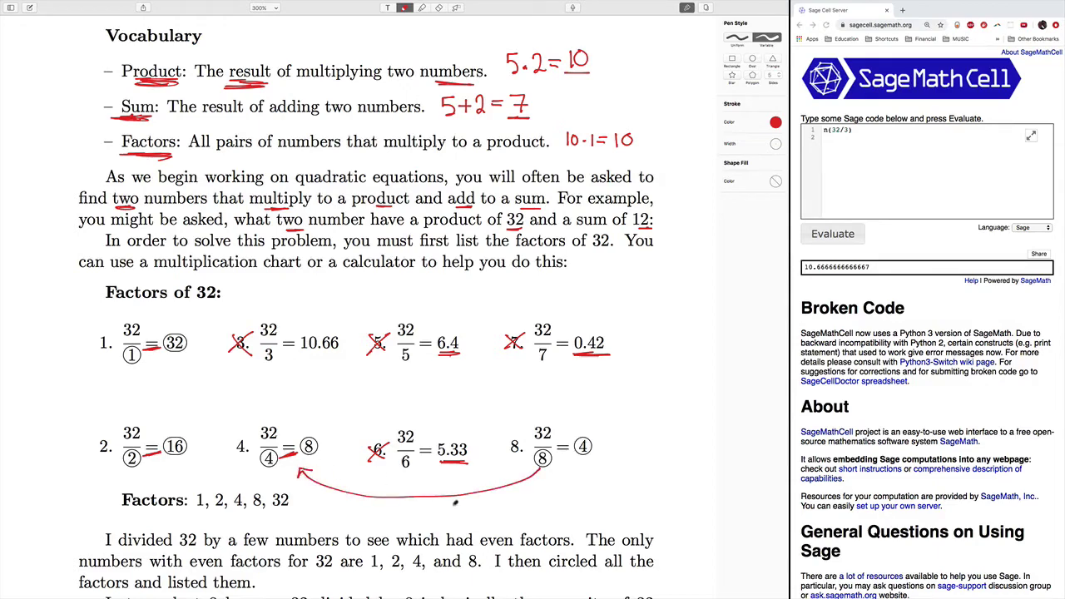
{"action": "left_click_drag", "start_coordinate": [523, 431], "coordinate": [530, 429]}
{"action": "scroll", "coordinate": [532, 380], "scroll_direction": "down", "scroll_amount": 6}
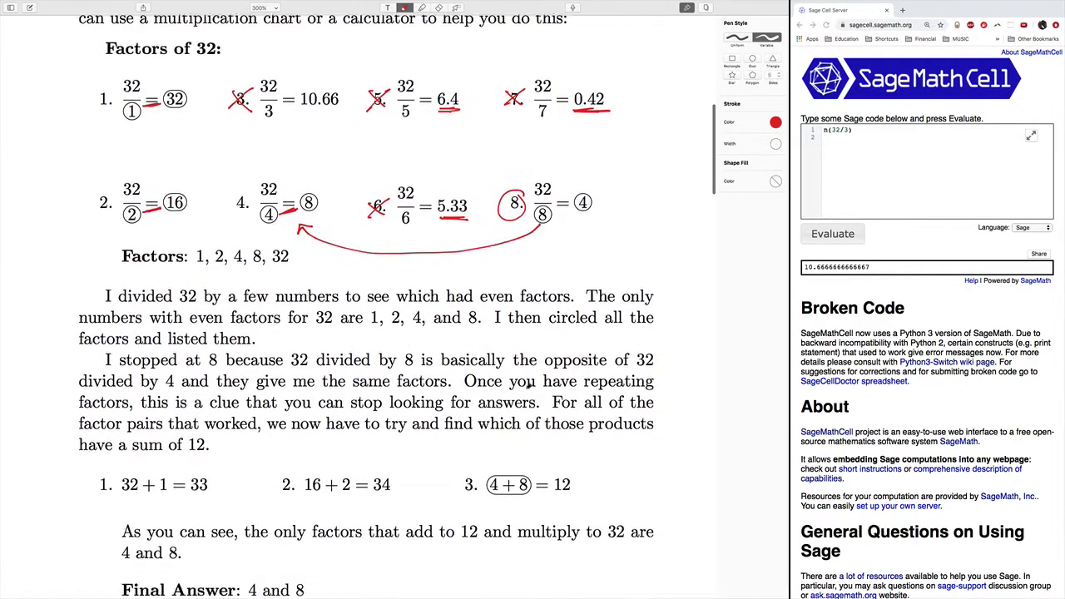
Step: Underline the factors list 1, 2, 4, 8, 32 and the words products and sum
{"action": "scroll", "coordinate": [529, 384], "scroll_direction": "down", "scroll_amount": 2}
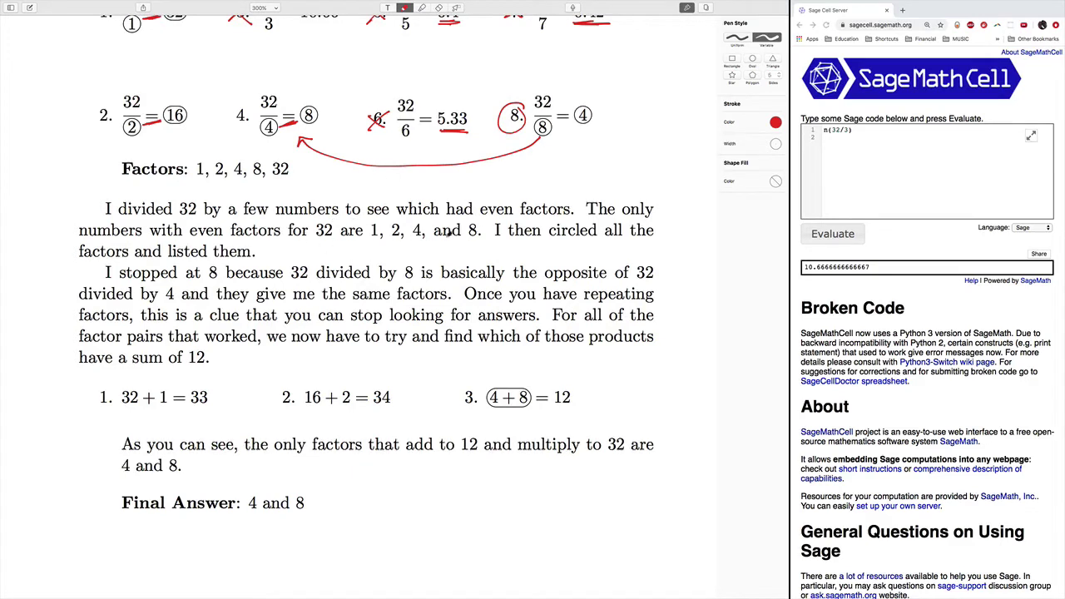
{"action": "left_click_drag", "start_coordinate": [297, 178], "coordinate": [191, 180]}
{"action": "left_click_drag", "start_coordinate": [638, 347], "coordinate": [602, 349]}
{"action": "left_click_drag", "start_coordinate": [133, 369], "coordinate": [163, 368]}
{"action": "scroll", "coordinate": [151, 125], "scroll_direction": "up", "scroll_amount": 4}
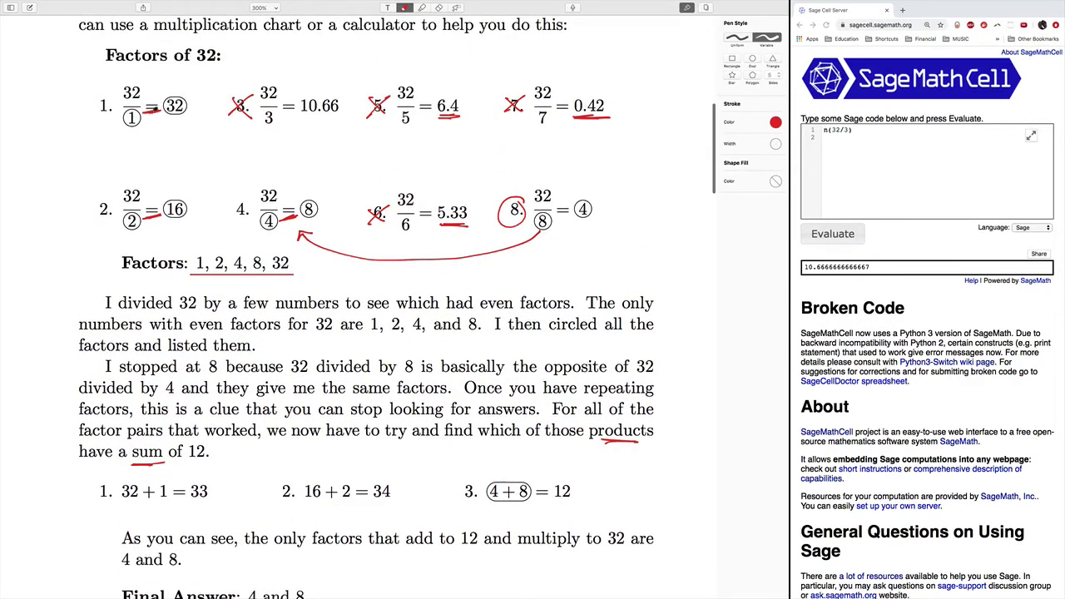
Step: Cross out the 32+1 and 16+2 sums, correct 34 to 18, and circle 4+8
{"action": "left_click_drag", "start_coordinate": [122, 502], "coordinate": [207, 503]}
{"action": "mouse_move", "coordinate": [207, 441]}
{"action": "left_mouse_down"}
{"action": "mouse_move", "coordinate": [186, 446]}
{"action": "mouse_move", "coordinate": [210, 445]}
{"action": "left_mouse_up"}
{"action": "mouse_move", "coordinate": [95, 486]}
{"action": "left_mouse_down"}
{"action": "mouse_move", "coordinate": [113, 502]}
{"action": "mouse_move", "coordinate": [111, 483]}
{"action": "left_mouse_up"}
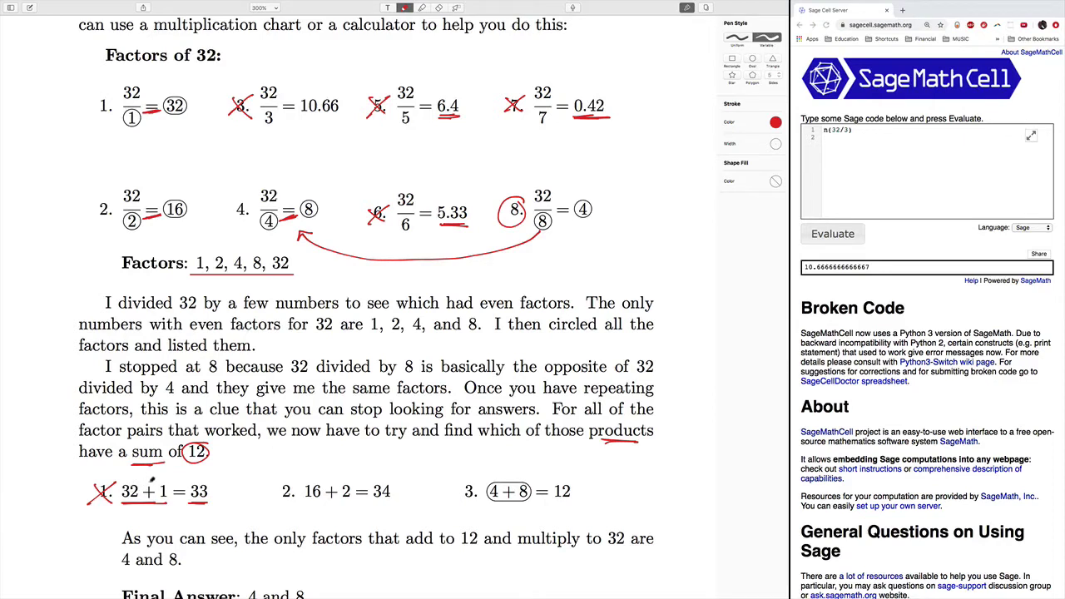
{"action": "left_click_drag", "start_coordinate": [163, 213], "coordinate": [143, 220]}
{"action": "left_click_drag", "start_coordinate": [310, 502], "coordinate": [393, 498]}
{"action": "left_click_drag", "start_coordinate": [398, 487], "coordinate": [376, 498]}
{"action": "mouse_move", "coordinate": [378, 457]}
{"action": "left_mouse_down"}
{"action": "mouse_move", "coordinate": [379, 476]}
{"action": "mouse_move", "coordinate": [396, 458]}
{"action": "mouse_move", "coordinate": [385, 496]}
{"action": "mouse_move", "coordinate": [394, 500]}
{"action": "left_mouse_up"}
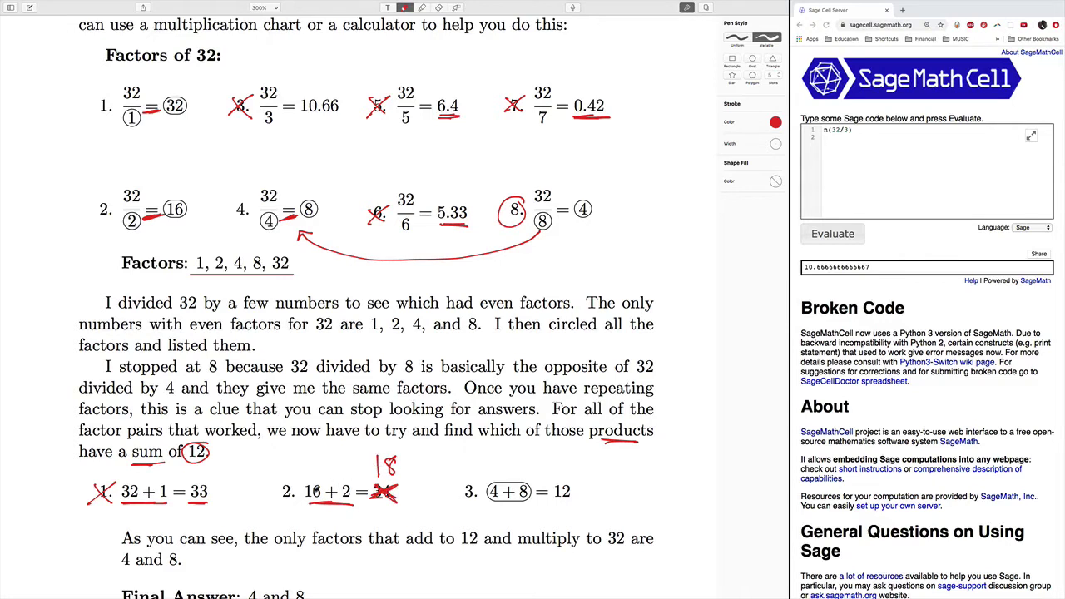
{"action": "mouse_move", "coordinate": [303, 473]}
{"action": "left_mouse_down"}
{"action": "mouse_move", "coordinate": [271, 504]}
{"action": "mouse_move", "coordinate": [298, 501]}
{"action": "left_mouse_up"}
{"action": "mouse_move", "coordinate": [473, 477]}
{"action": "left_mouse_down"}
{"action": "mouse_move", "coordinate": [468, 502]}
{"action": "mouse_move", "coordinate": [471, 471]}
{"action": "left_mouse_up"}
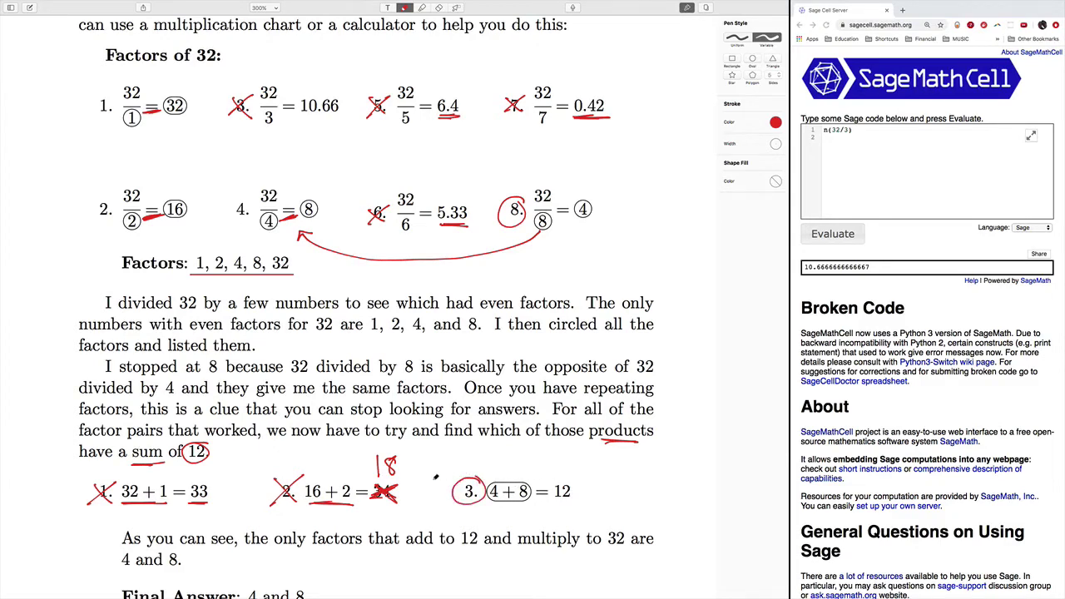
Step: Underline the final answer 4 and 8
{"action": "scroll", "coordinate": [413, 477], "scroll_direction": "down", "scroll_amount": 1}
{"action": "scroll", "coordinate": [413, 479], "scroll_direction": "down", "scroll_amount": 3}
{"action": "left_click_drag", "start_coordinate": [283, 555], "coordinate": [228, 553]}
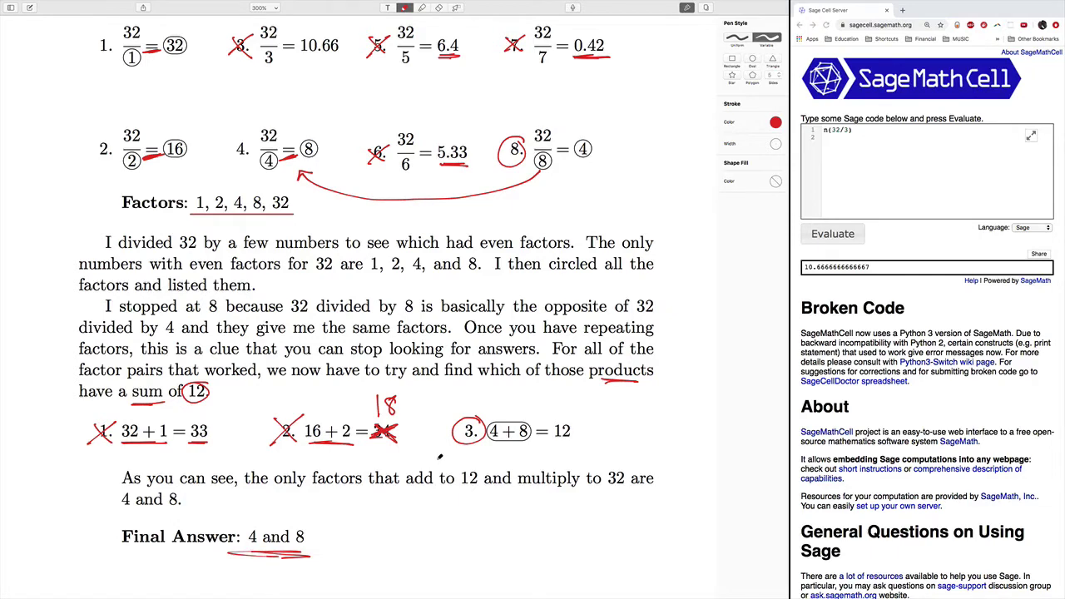
{"action": "scroll", "coordinate": [440, 454], "scroll_direction": "down", "scroll_amount": 20}
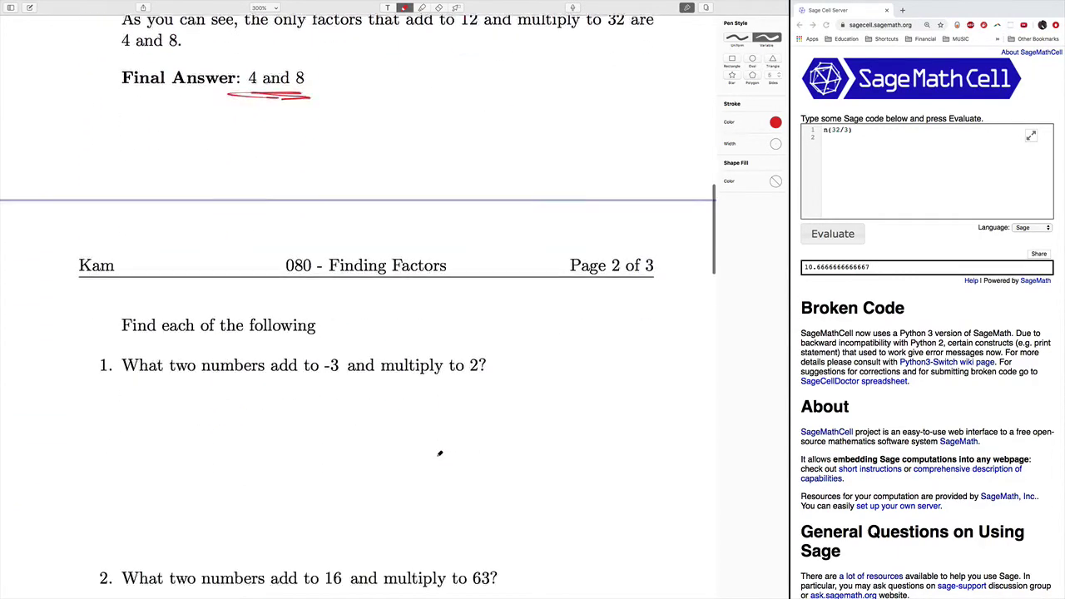
Step: Underline -3 and 2 in question 1 and list the factor pairs 1·2 and -1·-2 of 2
{"action": "scroll", "coordinate": [441, 454], "scroll_direction": "up", "scroll_amount": 7}
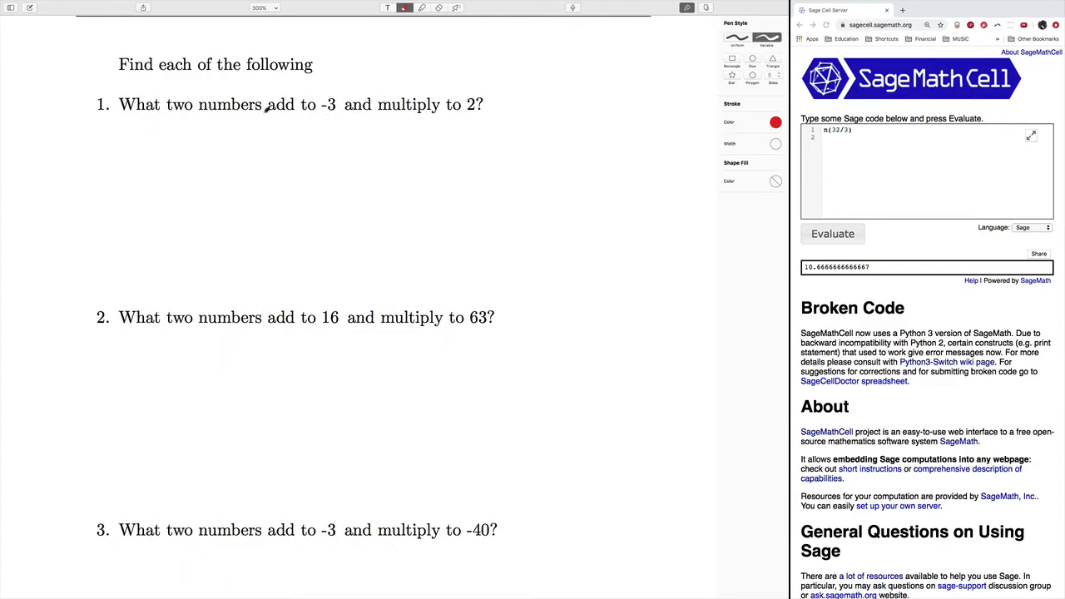
{"action": "left_click_drag", "start_coordinate": [318, 118], "coordinate": [338, 117]}
{"action": "left_click_drag", "start_coordinate": [457, 110], "coordinate": [481, 110]}
{"action": "mouse_move", "coordinate": [160, 129]}
{"action": "left_mouse_down"}
{"action": "mouse_move", "coordinate": [166, 147]}
{"action": "mouse_move", "coordinate": [141, 151]}
{"action": "mouse_move", "coordinate": [142, 180]}
{"action": "mouse_move", "coordinate": [184, 164]}
{"action": "mouse_move", "coordinate": [185, 180]}
{"action": "left_mouse_up"}
{"action": "left_click", "coordinate": [156, 172]}
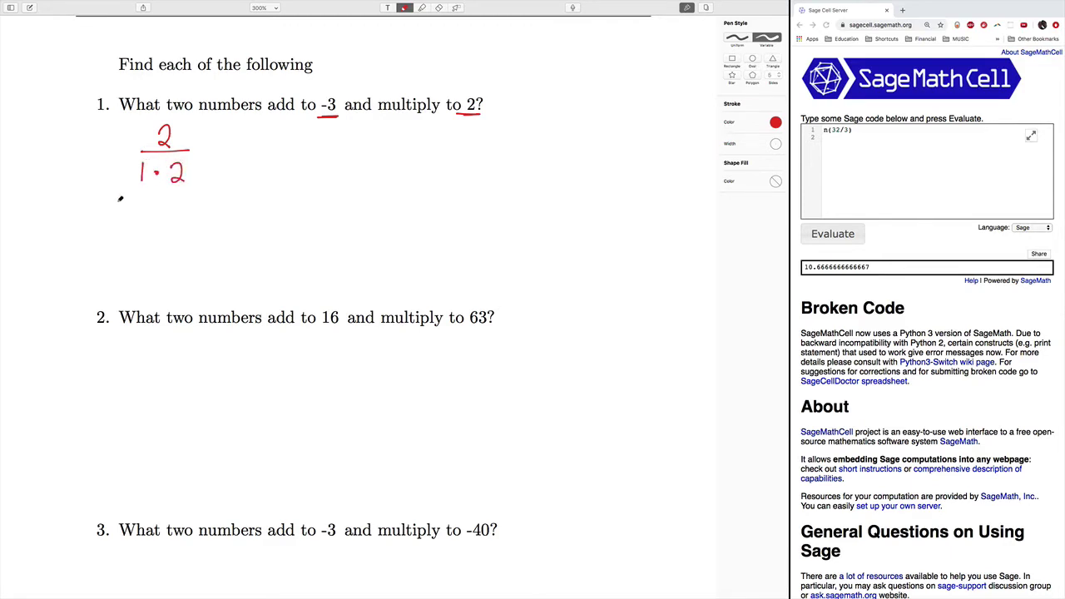
{"action": "left_click_drag", "start_coordinate": [112, 202], "coordinate": [122, 201]}
{"action": "mouse_move", "coordinate": [137, 196]}
{"action": "left_mouse_down"}
{"action": "mouse_move", "coordinate": [136, 212]}
{"action": "mouse_move", "coordinate": [179, 195]}
{"action": "mouse_move", "coordinate": [190, 213]}
{"action": "left_mouse_up"}
{"action": "left_click", "coordinate": [153, 202]}
{"action": "left_click_drag", "start_coordinate": [192, 167], "coordinate": [201, 166]}
{"action": "mouse_move", "coordinate": [192, 175]}
{"action": "left_mouse_down"}
{"action": "mouse_move", "coordinate": [225, 179]}
{"action": "mouse_move", "coordinate": [209, 207]}
{"action": "mouse_move", "coordinate": [230, 211]}
{"action": "left_mouse_up"}
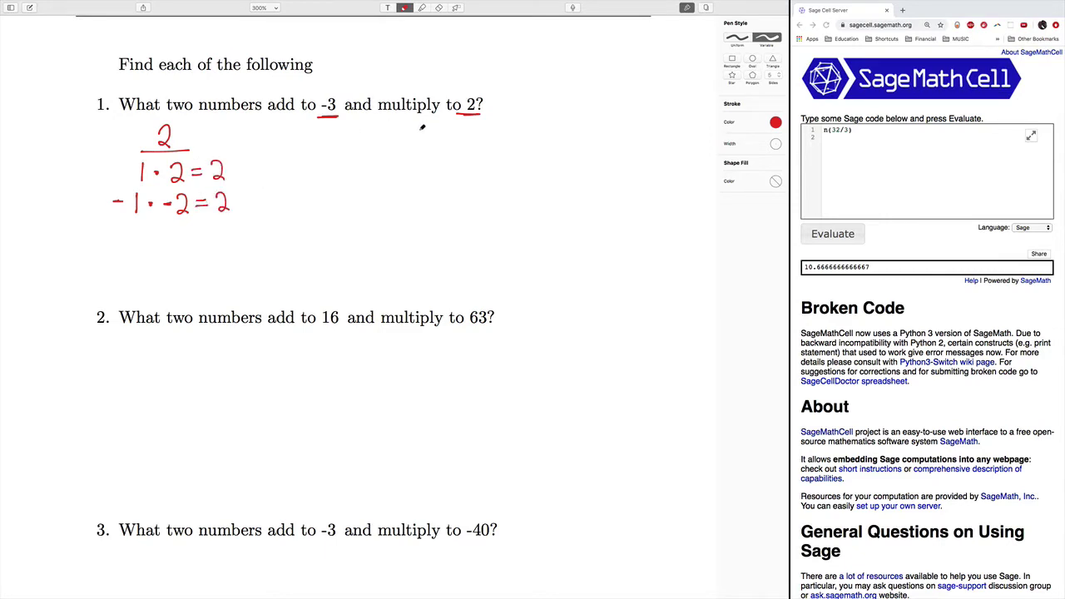
Step: Test the sums under target -3: mark 1+2=3 wrong and write -1+-2=-3
{"action": "mouse_move", "coordinate": [404, 133]}
{"action": "left_mouse_down"}
{"action": "mouse_move", "coordinate": [429, 128]}
{"action": "mouse_move", "coordinate": [426, 140]}
{"action": "mouse_move", "coordinate": [402, 146]}
{"action": "mouse_move", "coordinate": [392, 167]}
{"action": "mouse_move", "coordinate": [425, 155]}
{"action": "mouse_move", "coordinate": [454, 159]}
{"action": "left_mouse_up"}
{"action": "mouse_move", "coordinate": [439, 167]}
{"action": "left_mouse_down"}
{"action": "mouse_move", "coordinate": [467, 161]}
{"action": "mouse_move", "coordinate": [464, 171]}
{"action": "left_mouse_up"}
{"action": "mouse_move", "coordinate": [355, 155]}
{"action": "left_mouse_down"}
{"action": "mouse_move", "coordinate": [372, 173]}
{"action": "mouse_move", "coordinate": [353, 174]}
{"action": "left_mouse_up"}
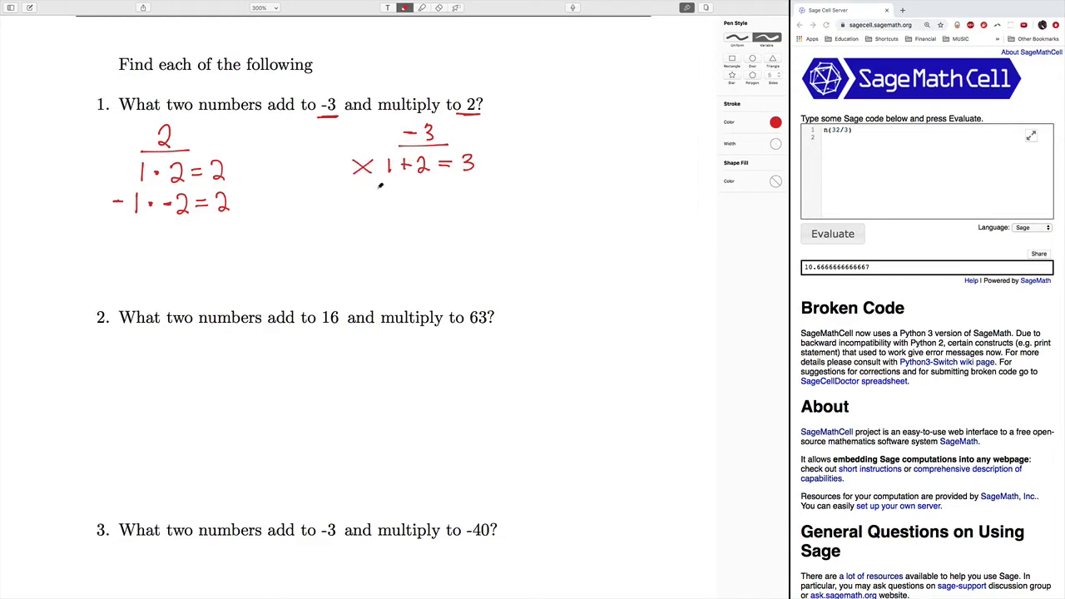
{"action": "mouse_move", "coordinate": [366, 192]}
{"action": "left_mouse_down"}
{"action": "mouse_move", "coordinate": [393, 203]}
{"action": "mouse_move", "coordinate": [414, 193]}
{"action": "mouse_move", "coordinate": [451, 199]}
{"action": "mouse_move", "coordinate": [462, 188]}
{"action": "left_mouse_up"}
{"action": "mouse_move", "coordinate": [451, 196]}
{"action": "left_mouse_down"}
{"action": "mouse_move", "coordinate": [491, 190]}
{"action": "mouse_move", "coordinate": [483, 198]}
{"action": "left_mouse_up"}
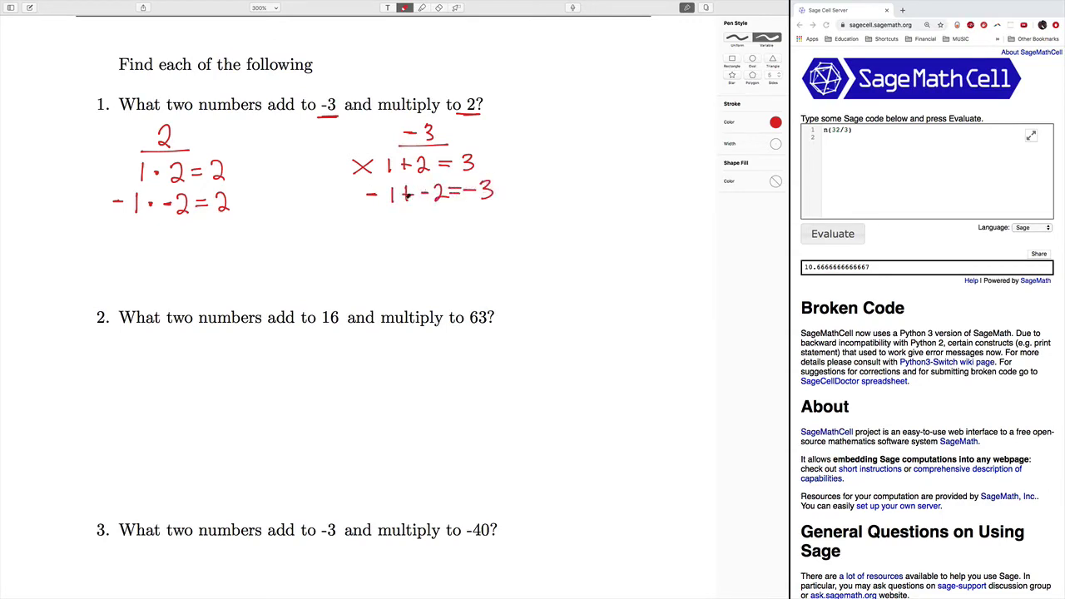
Step: Write and box the answer 'ANS: -1 & -2' and check off the product 2
{"action": "mouse_move", "coordinate": [336, 263]}
{"action": "left_mouse_down"}
{"action": "mouse_move", "coordinate": [343, 246]}
{"action": "mouse_move", "coordinate": [347, 261]}
{"action": "left_mouse_up"}
{"action": "left_click_drag", "start_coordinate": [337, 254], "coordinate": [346, 254]}
{"action": "mouse_move", "coordinate": [350, 262]}
{"action": "left_mouse_down"}
{"action": "mouse_move", "coordinate": [362, 247]}
{"action": "mouse_move", "coordinate": [364, 260]}
{"action": "left_mouse_up"}
{"action": "mouse_move", "coordinate": [374, 245]}
{"action": "left_mouse_down"}
{"action": "mouse_move", "coordinate": [370, 261]}
{"action": "mouse_move", "coordinate": [468, 247]}
{"action": "mouse_move", "coordinate": [488, 257]}
{"action": "mouse_move", "coordinate": [426, 274]}
{"action": "mouse_move", "coordinate": [300, 237]}
{"action": "mouse_move", "coordinate": [479, 229]}
{"action": "left_mouse_up"}
{"action": "left_click", "coordinate": [381, 247]}
{"action": "left_click", "coordinate": [382, 256]}
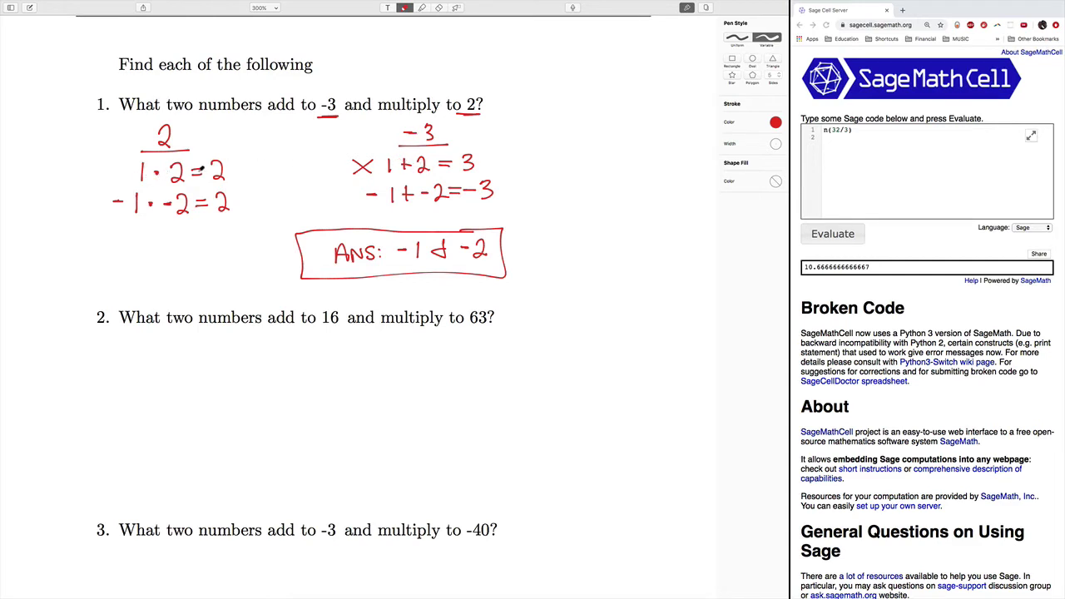
{"action": "mouse_move", "coordinate": [476, 71]}
{"action": "left_mouse_down"}
{"action": "mouse_move", "coordinate": [475, 97]}
{"action": "mouse_move", "coordinate": [480, 85]}
{"action": "left_mouse_up"}
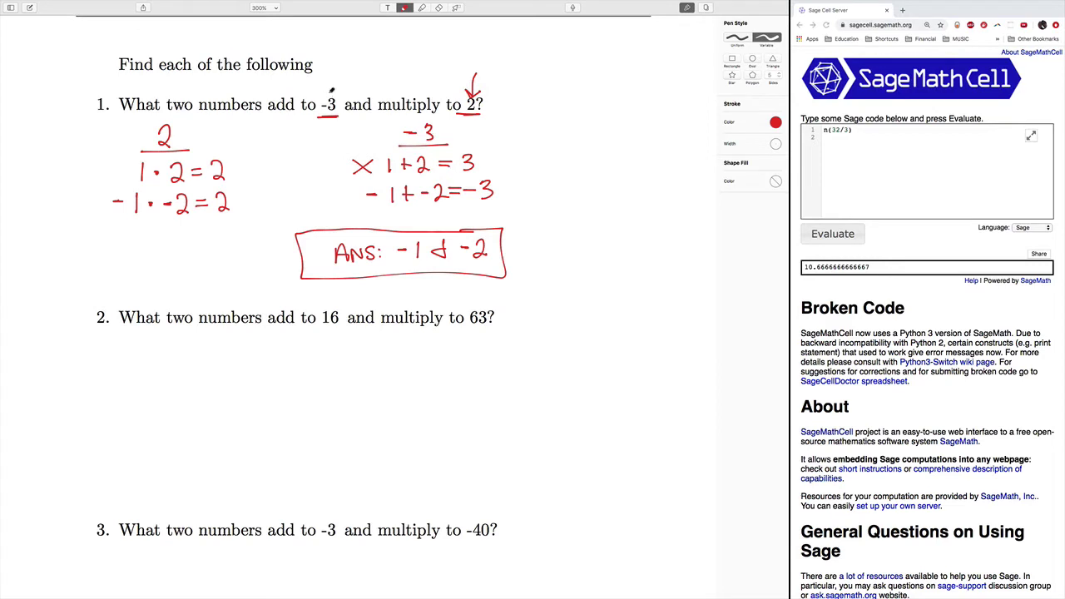